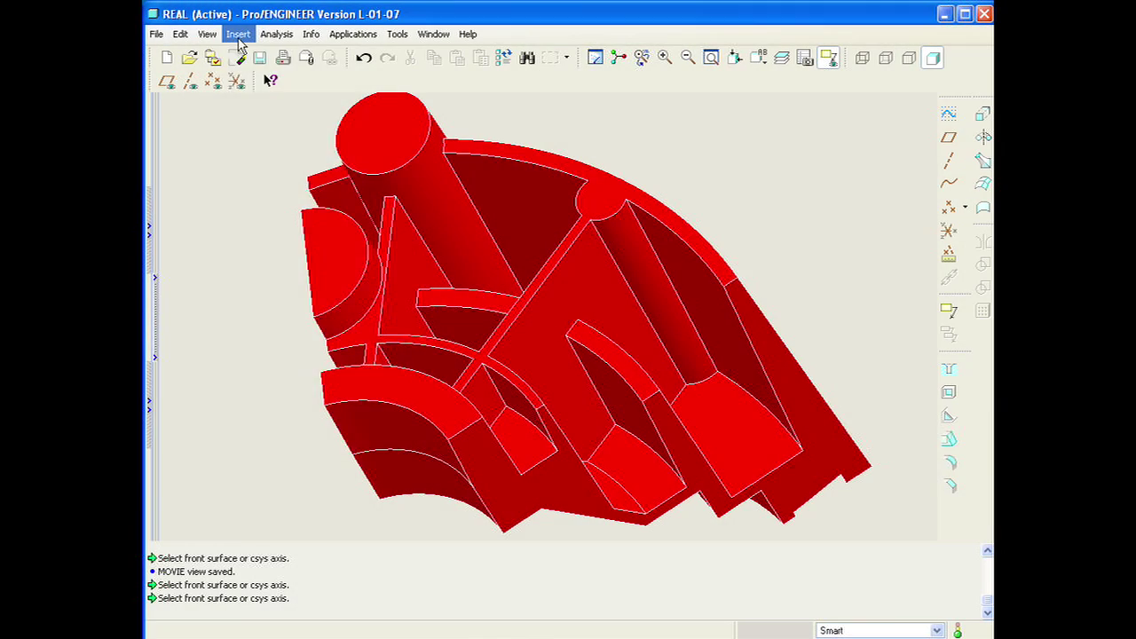
Auto Round the part with convex and concave edge radius 1.00, then spin it to inspect
click(238, 34)
click(256, 135)
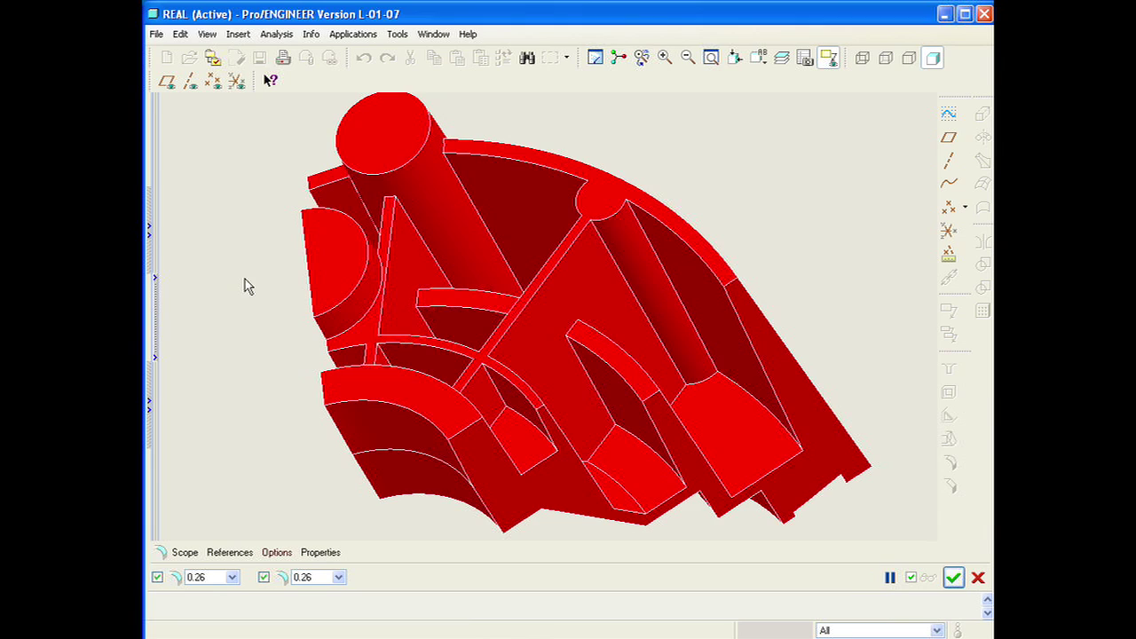
double_click(219, 578)
text(1)
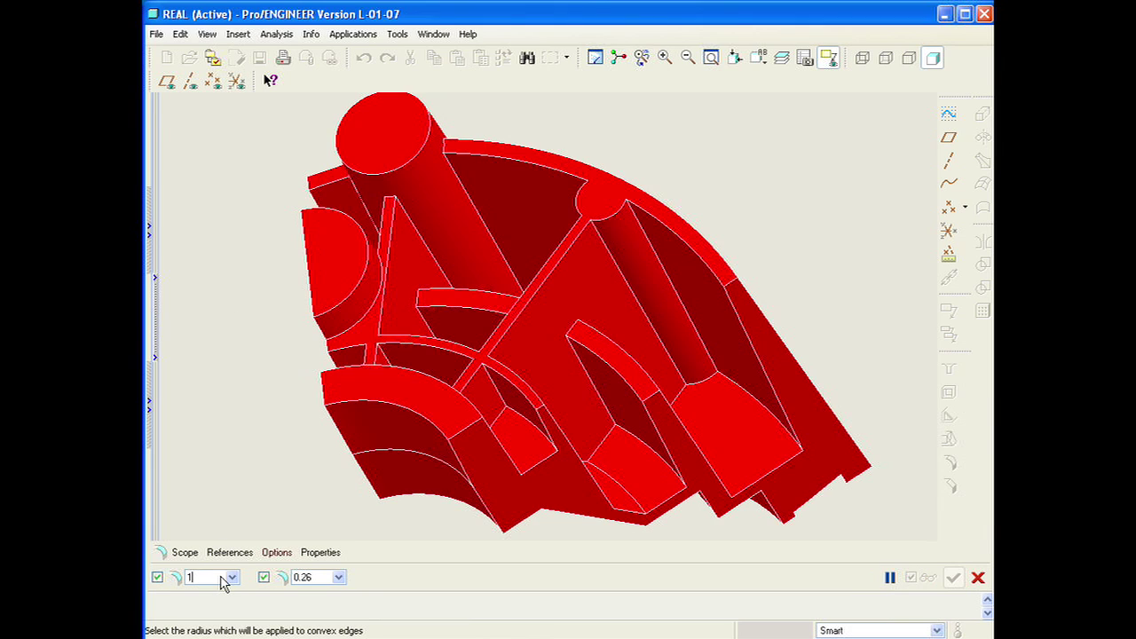
key(Return)
double_click(308, 577)
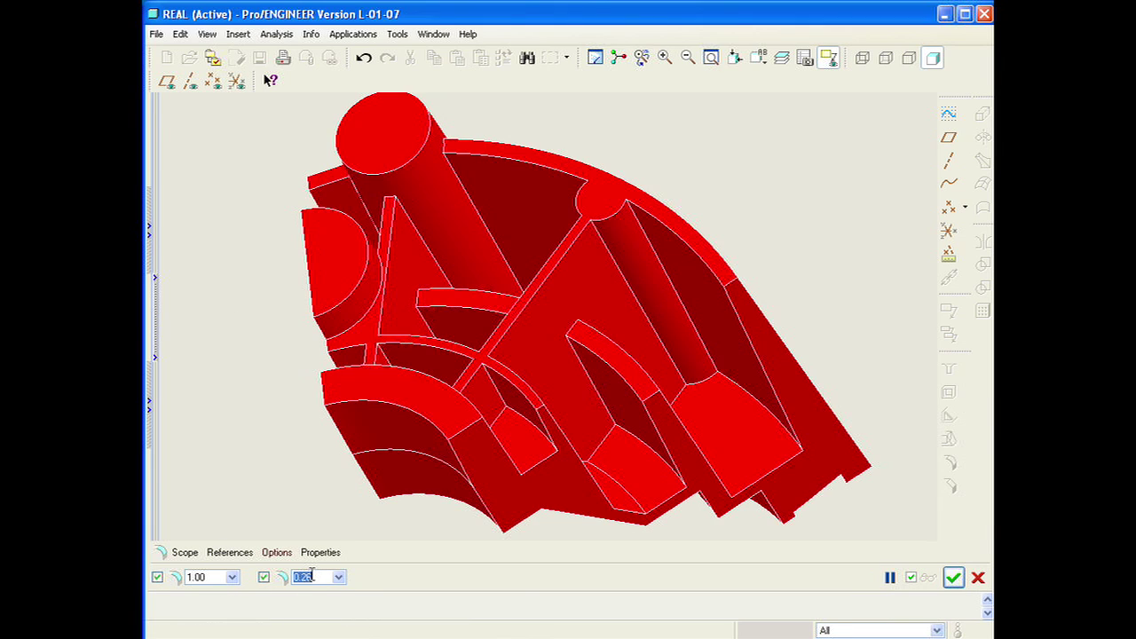
text(1)
key(Return)
click(953, 579)
middle_drag(758, 183, 858, 236)
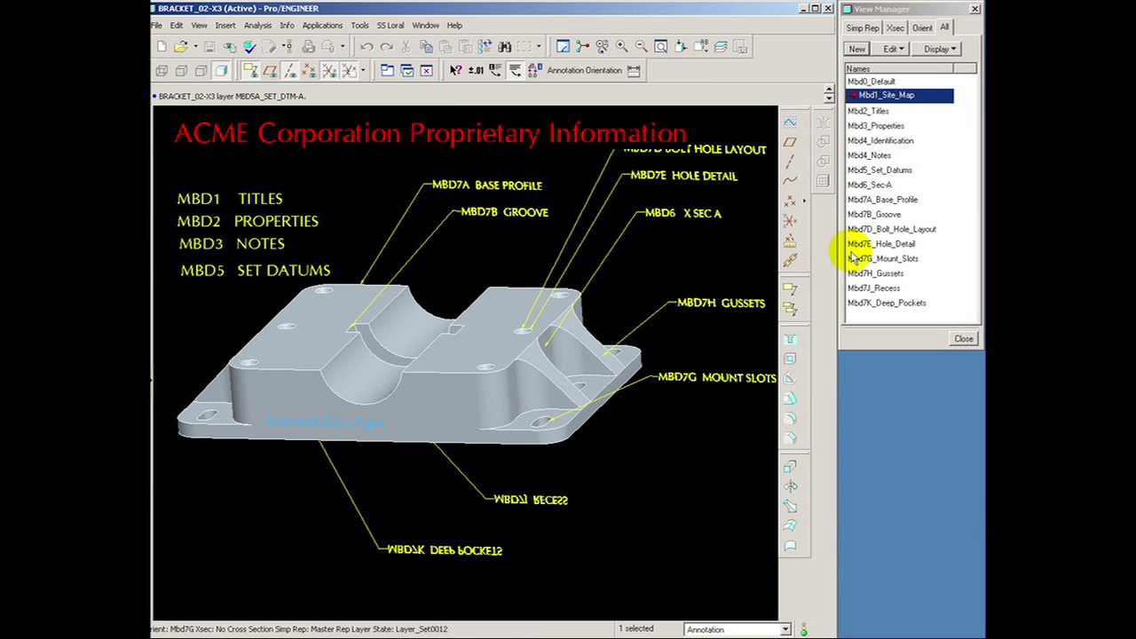
Show the Mbd7A_Base_Profile, Mbd7B_Groove and Mbd7D_Bolt_Hole_Layout annotation views in turn
click(866, 201)
double_click(865, 204)
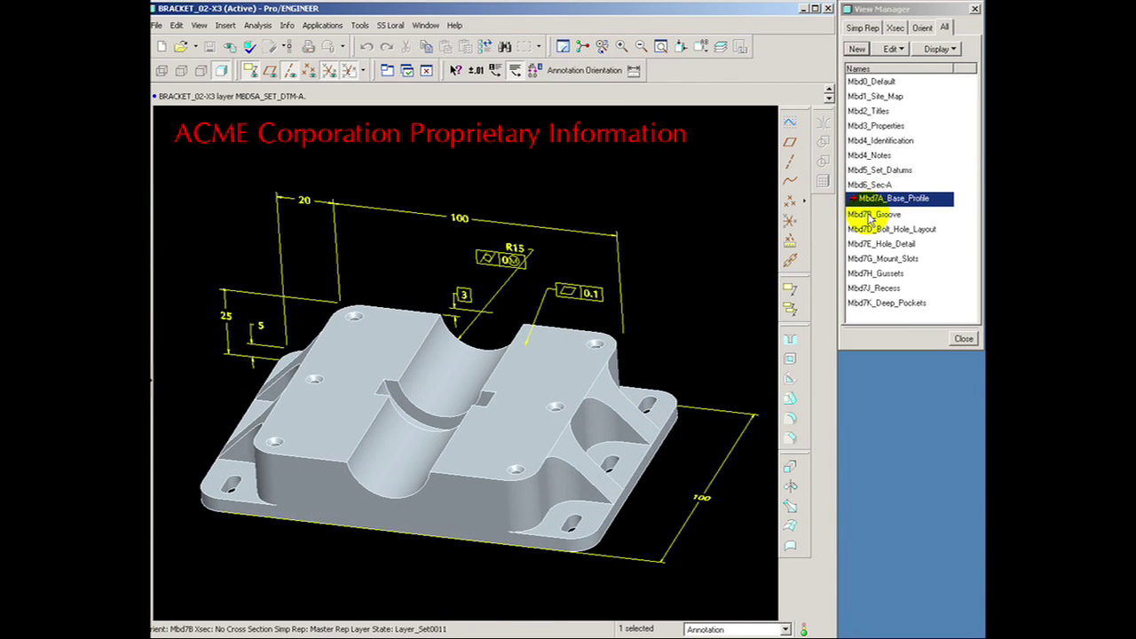
double_click(870, 215)
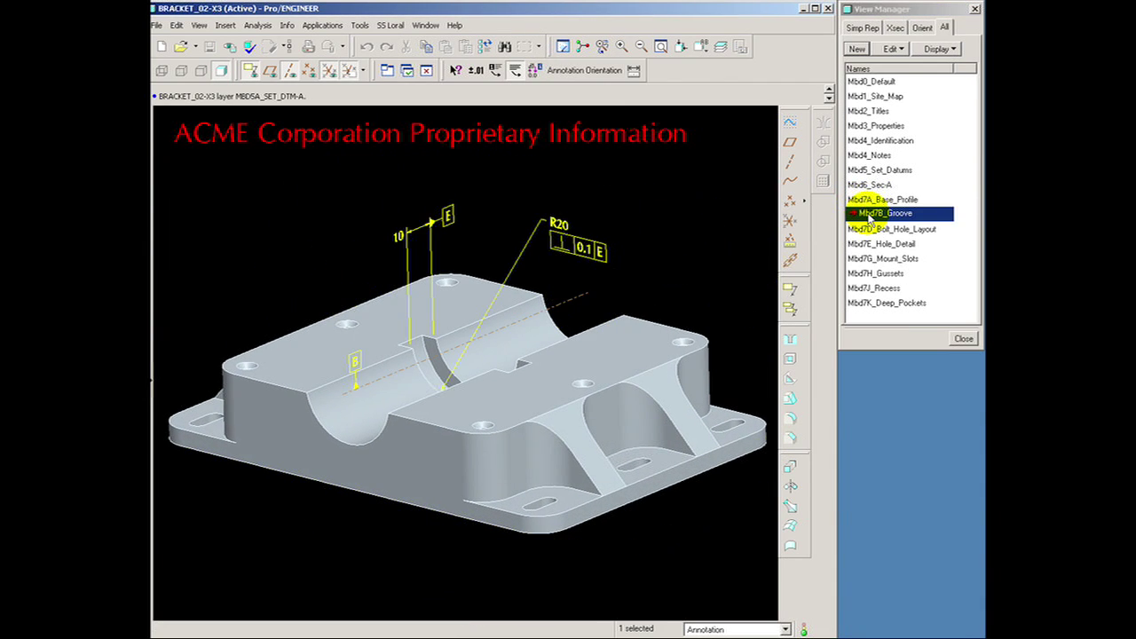
double_click(868, 229)
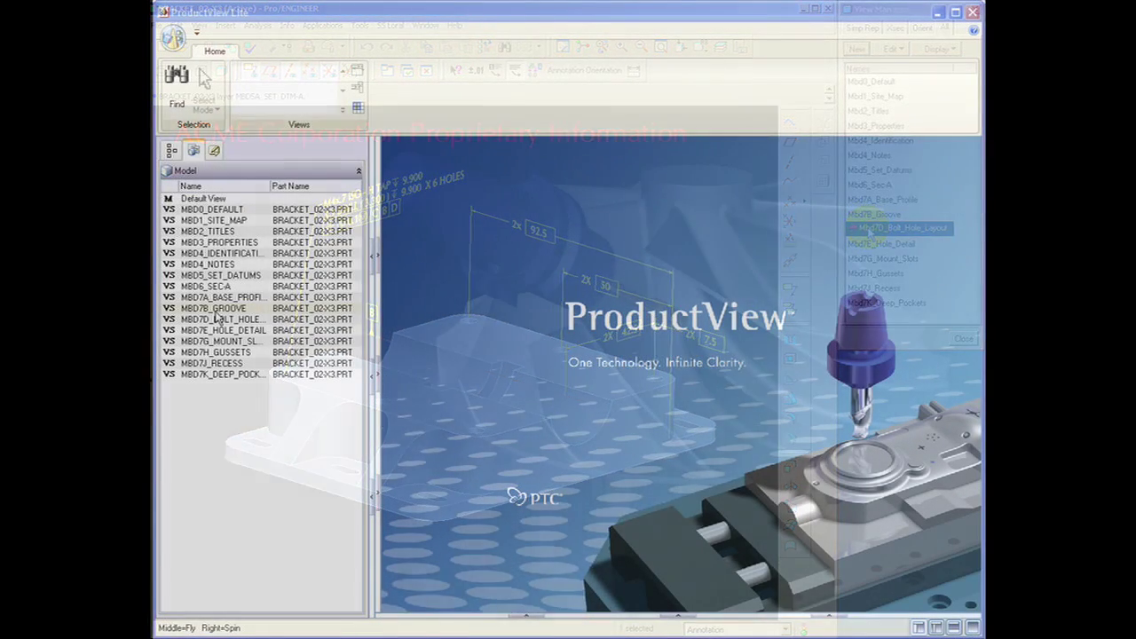
Display the MBD7A_BASE_PROFILE view state, then MBD7B_GROOVE
click(221, 299)
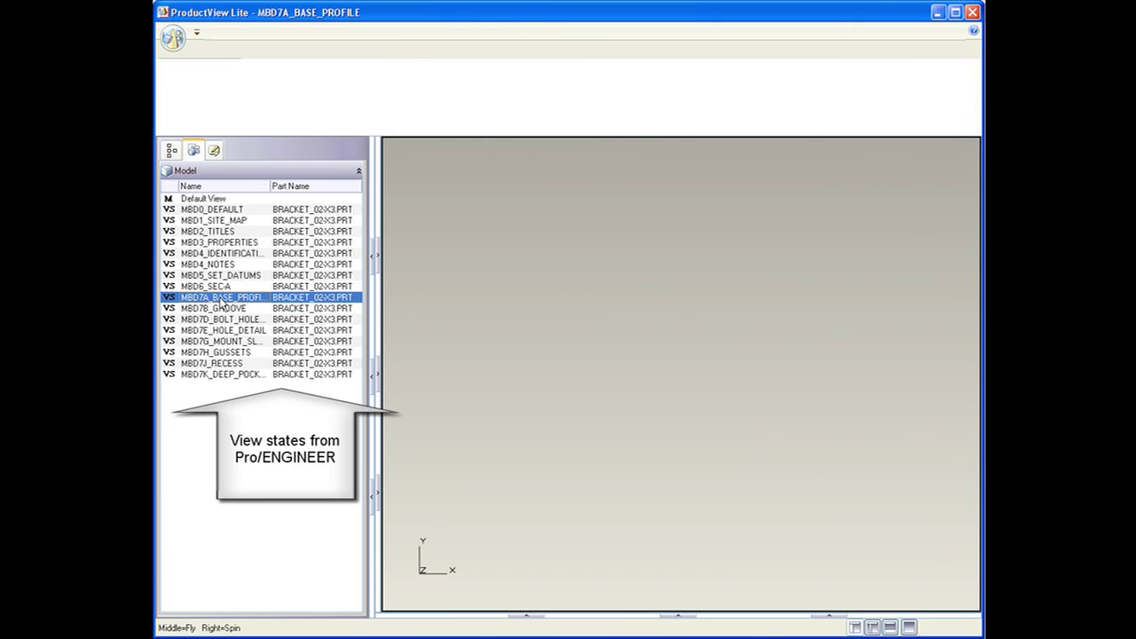
click(225, 310)
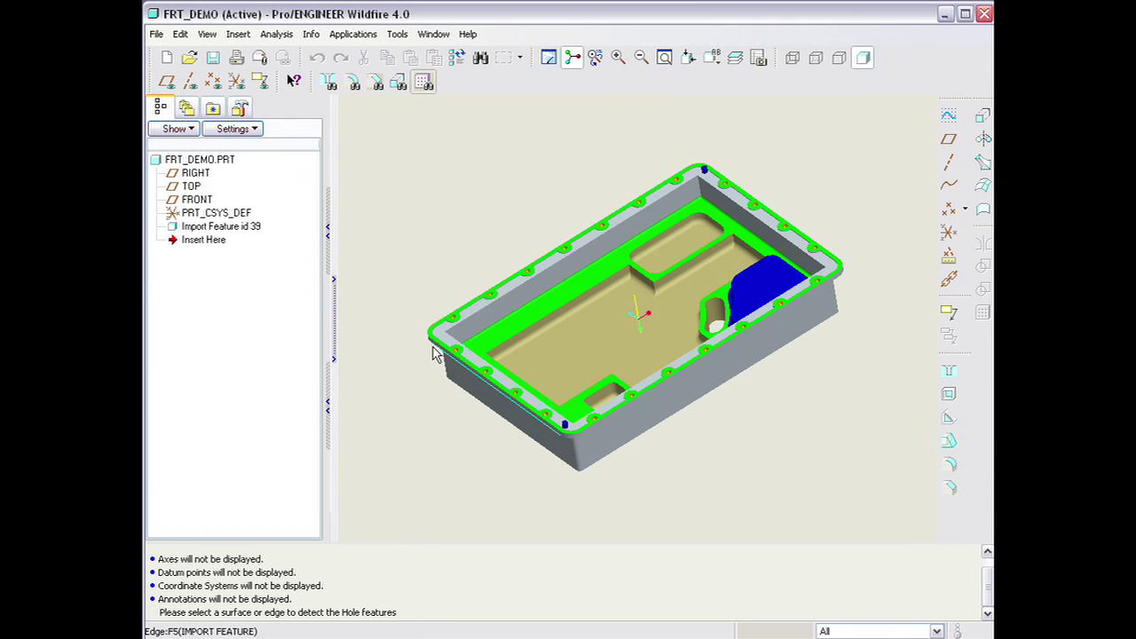
Run hole recognition on the imported part's flange surface
click(428, 331)
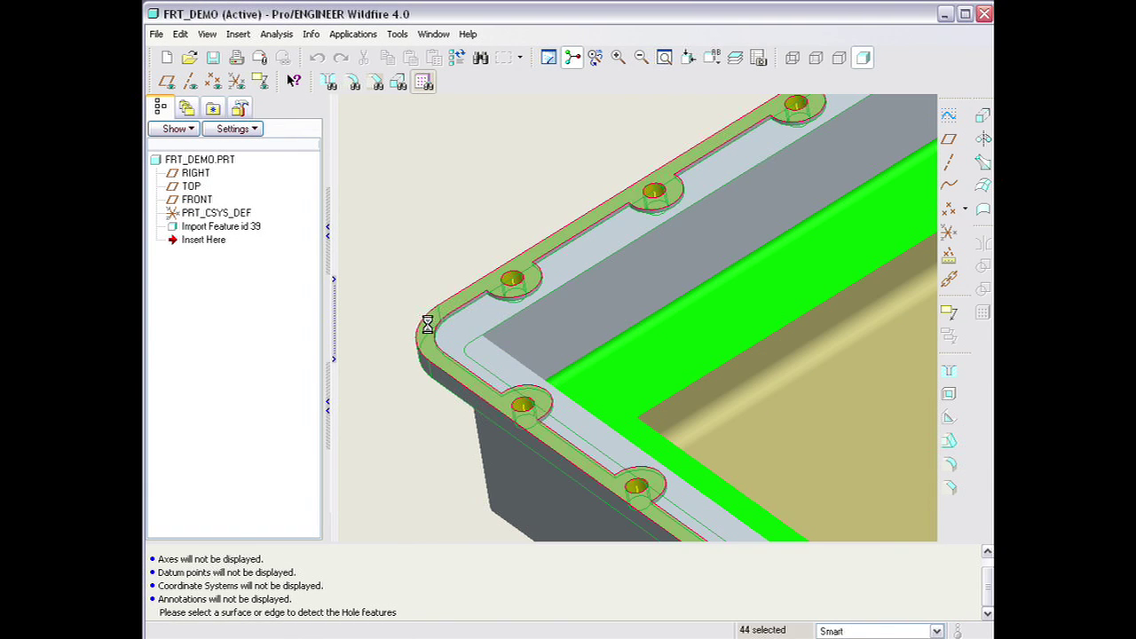
scroll(364, 266, down, 5)
scroll(364, 266, down, 3)
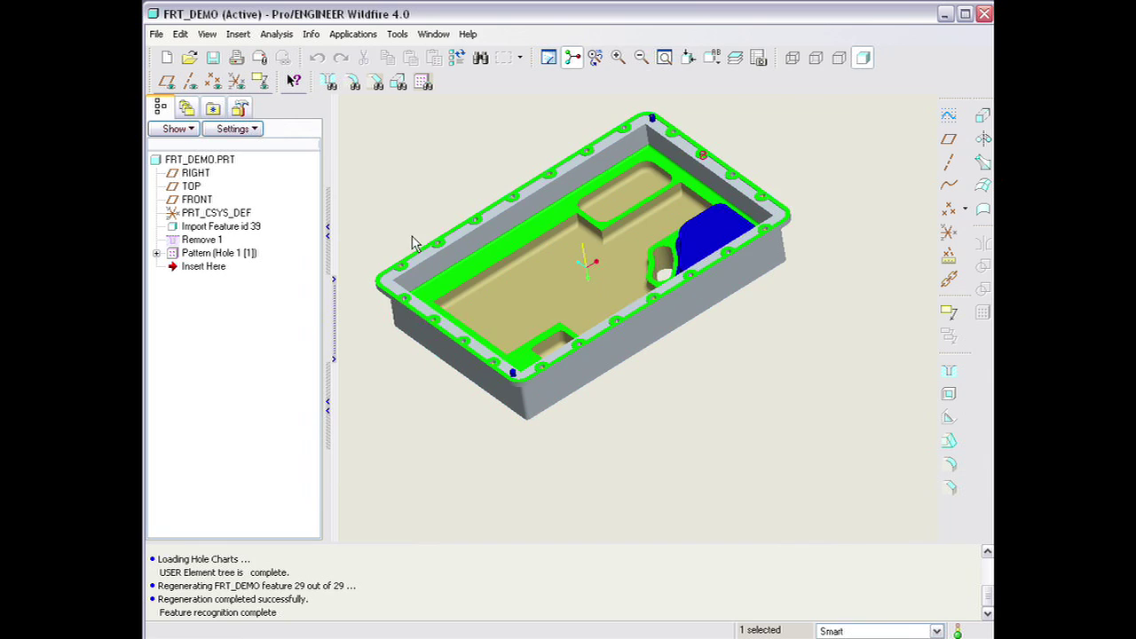
Expand Pattern (Hole 1 [1]) in the model tree and edit its definition
click(240, 257)
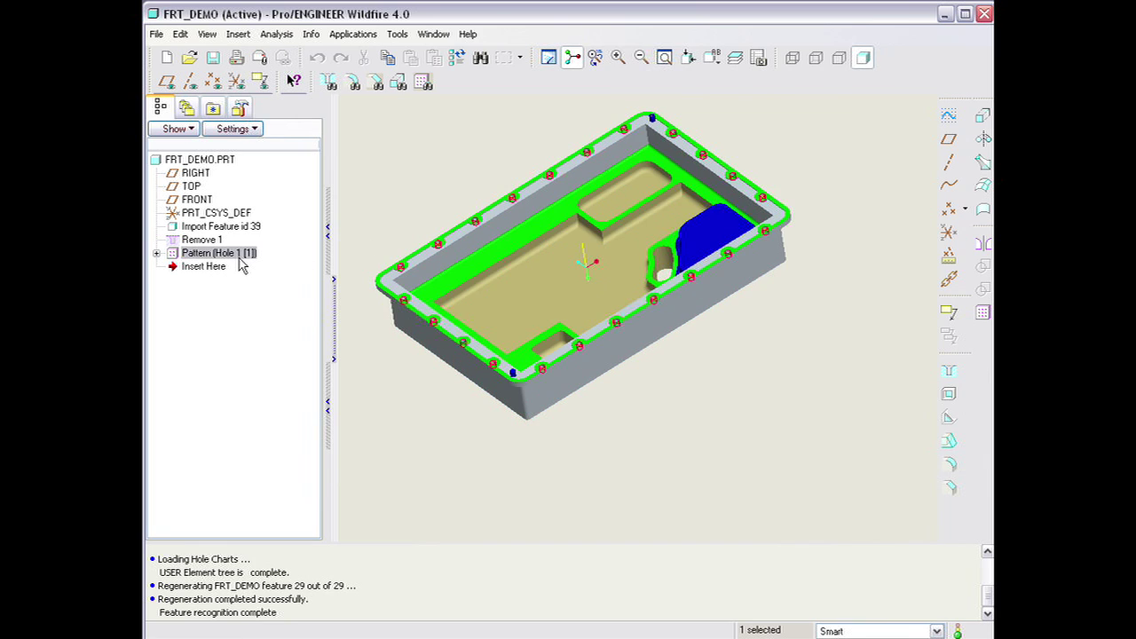
click(157, 254)
click(219, 267)
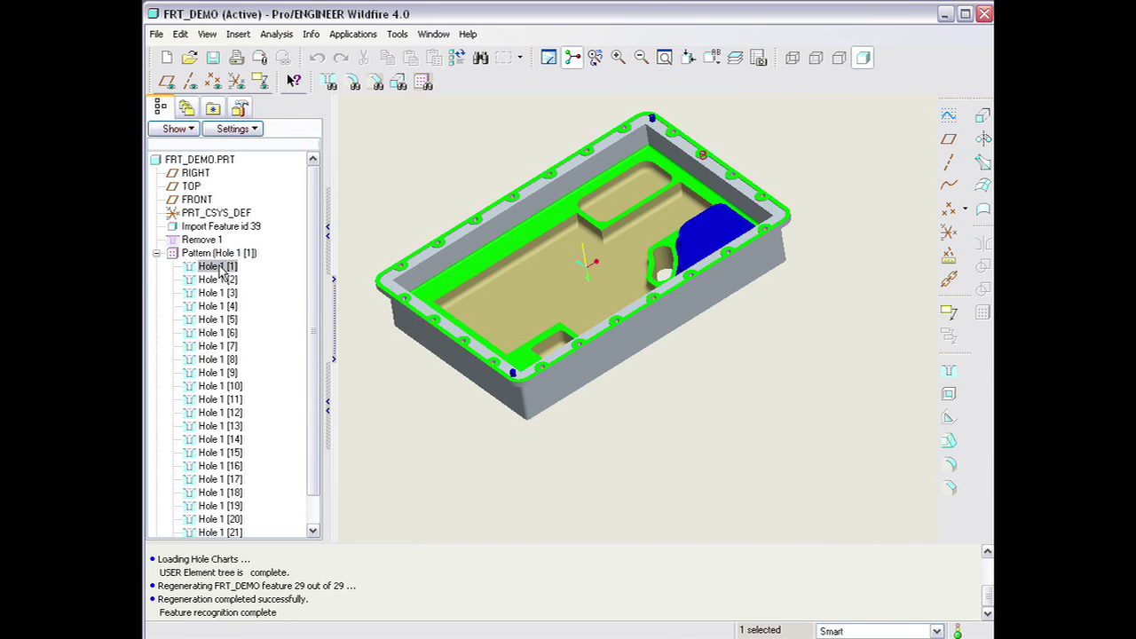
click(214, 253)
right_click(215, 253)
click(293, 361)
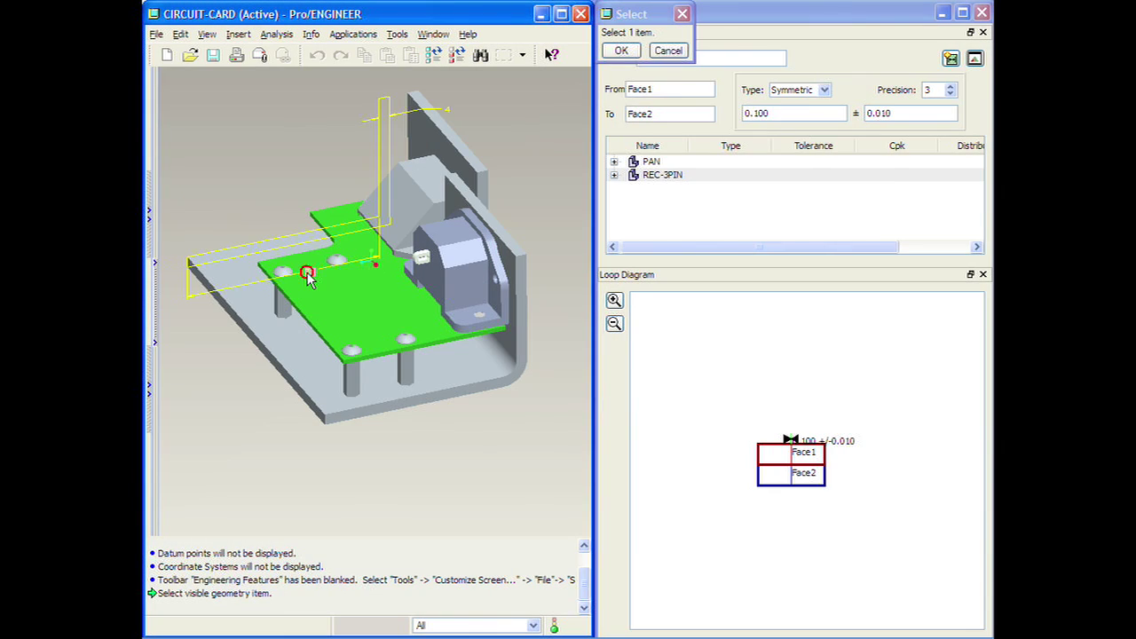
Build the Gap loop from the hole, 0.35 position tolerance, 4.00, PCB and connector dimensions
click(307, 276)
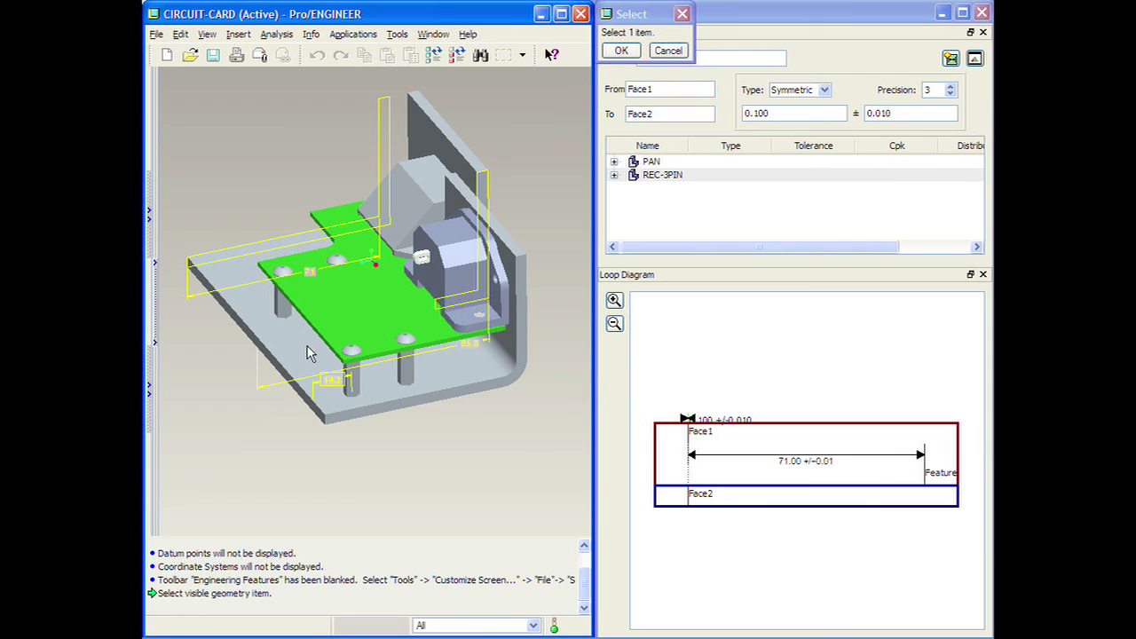
click(333, 382)
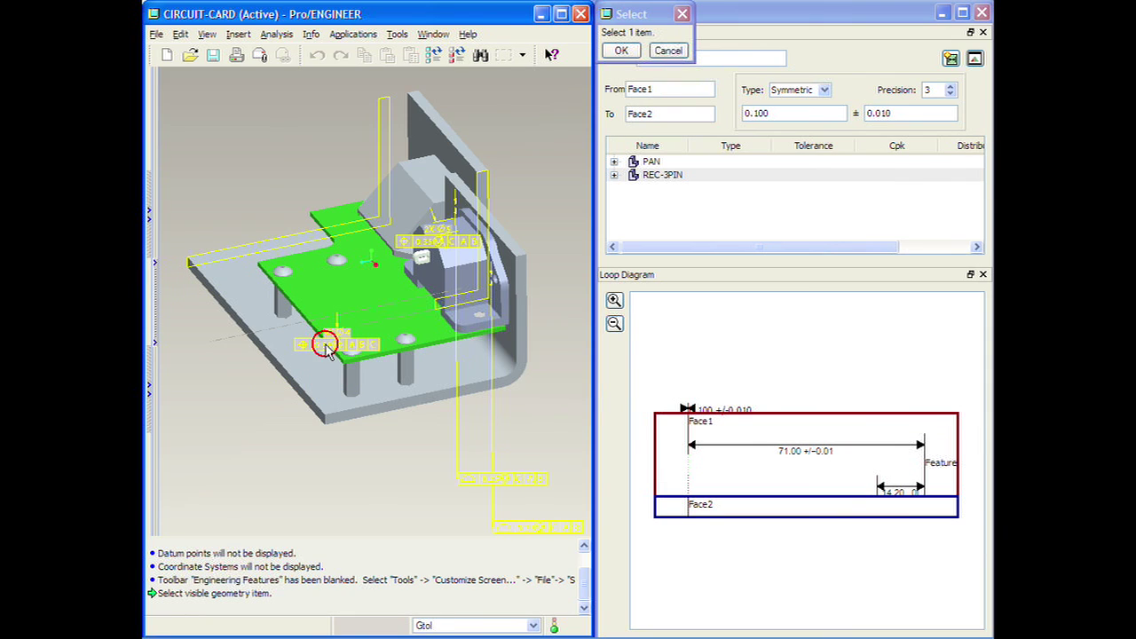
click(325, 346)
click(328, 337)
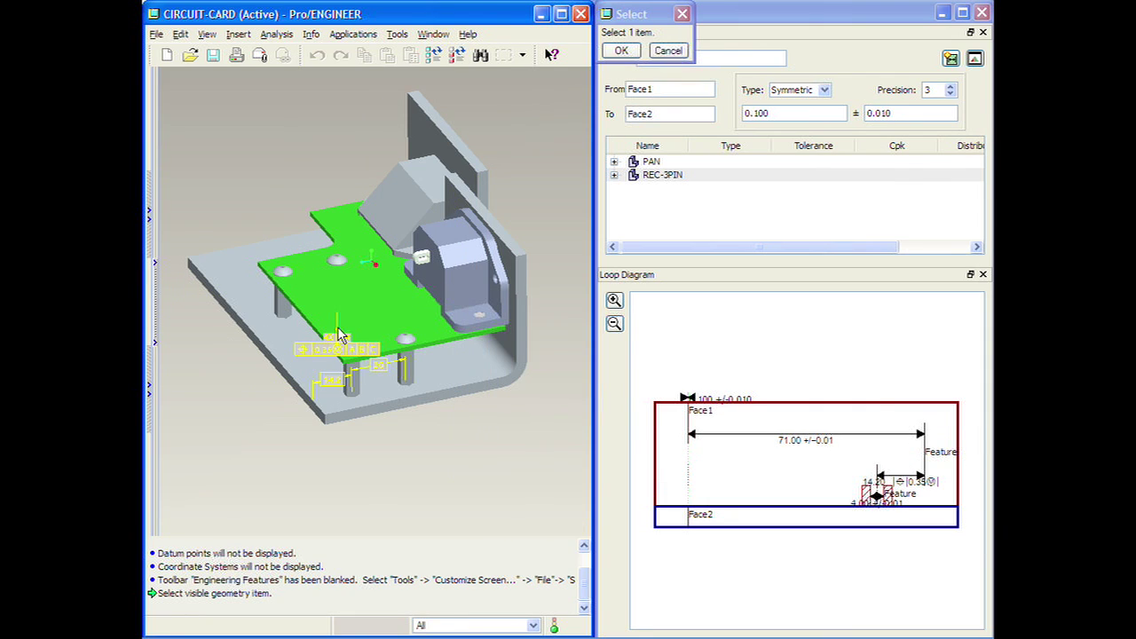
click(338, 293)
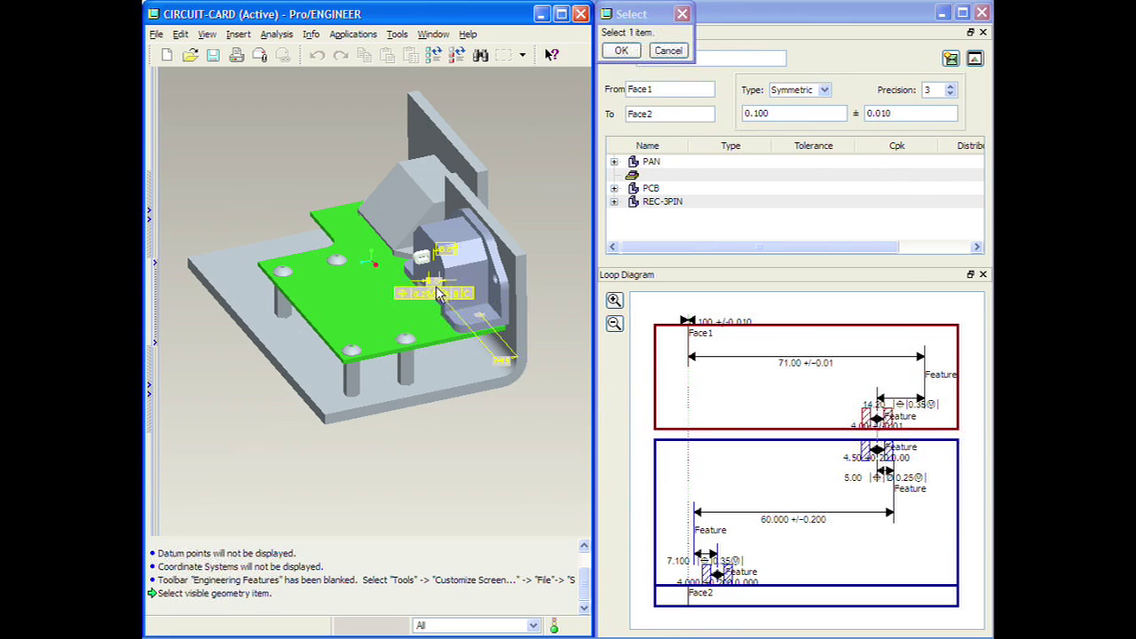
click(443, 260)
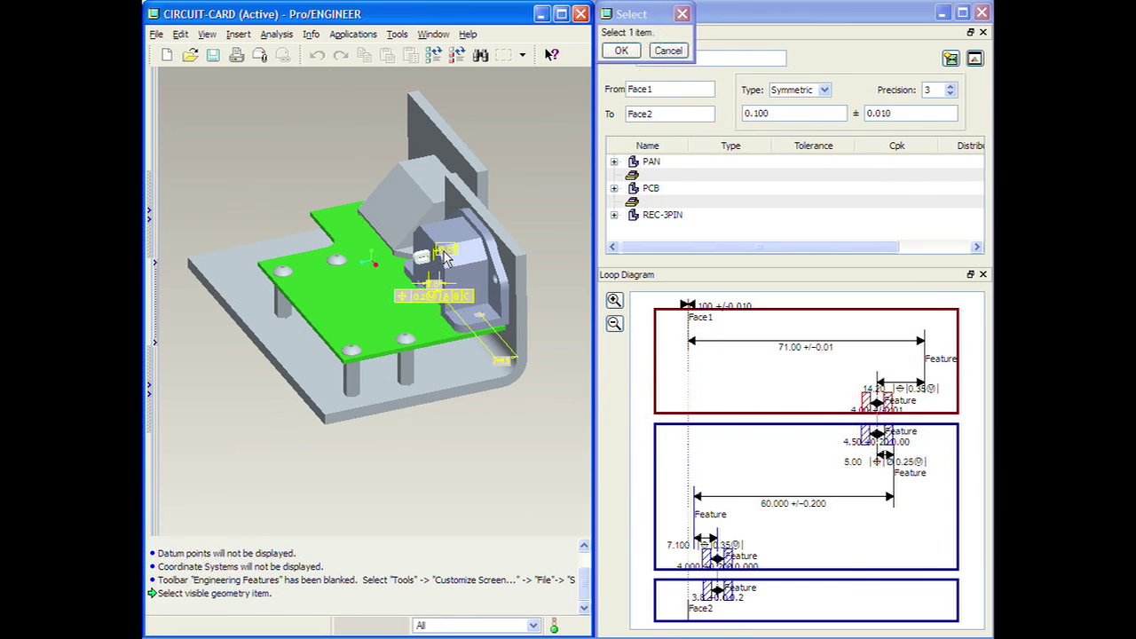
click(422, 266)
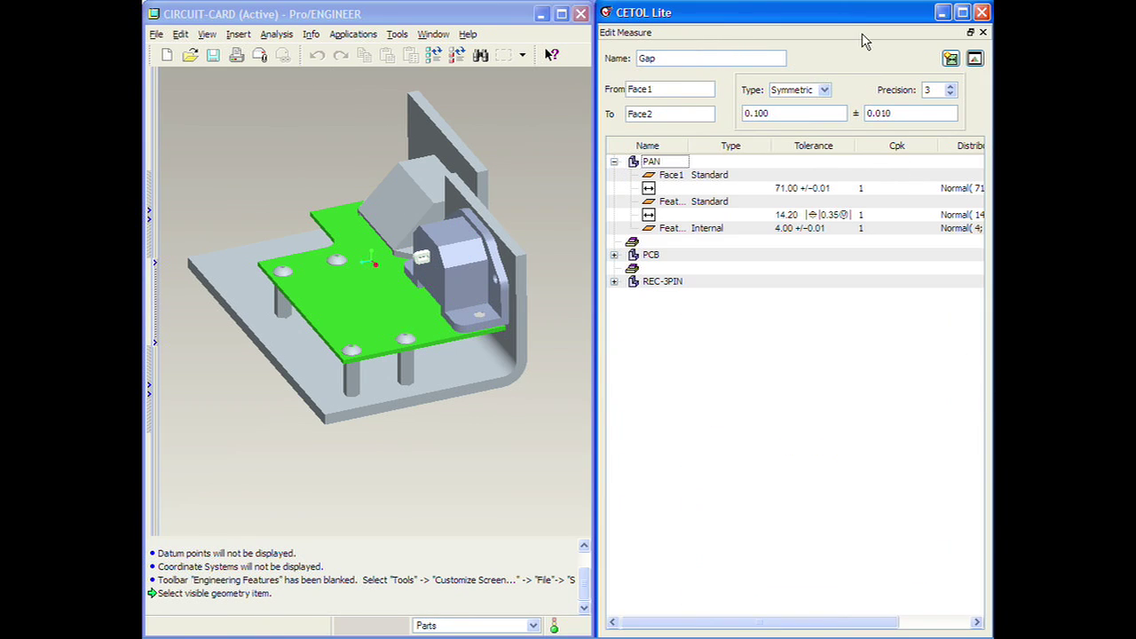
Show the Results panel, analyse the Gap, and enlarge the contributor list
right_click(862, 32)
click(877, 74)
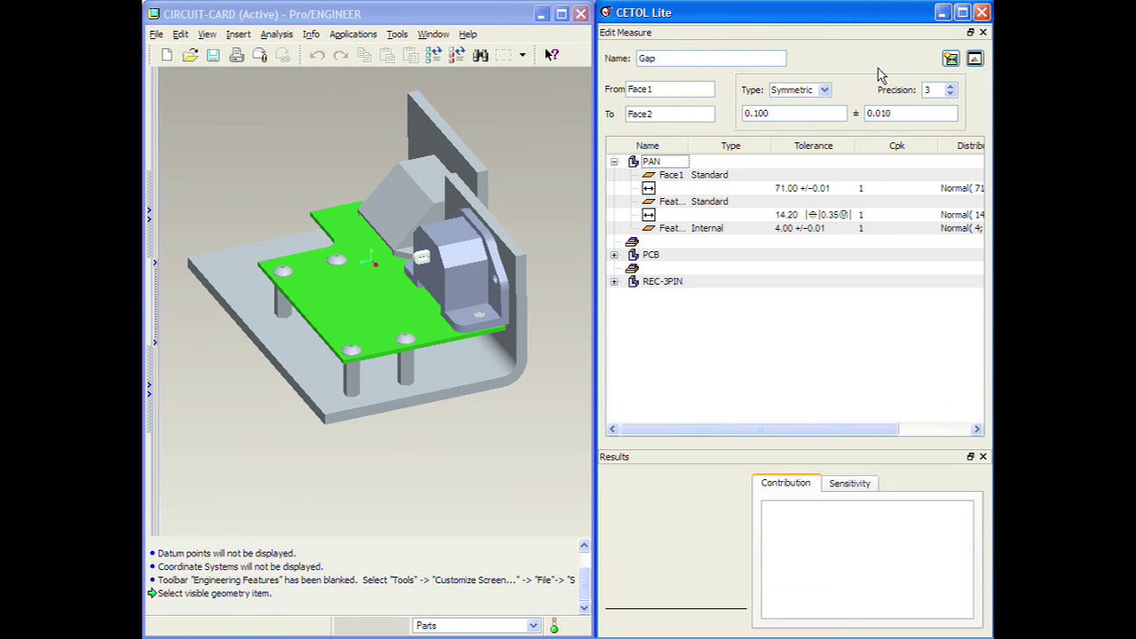
click(974, 60)
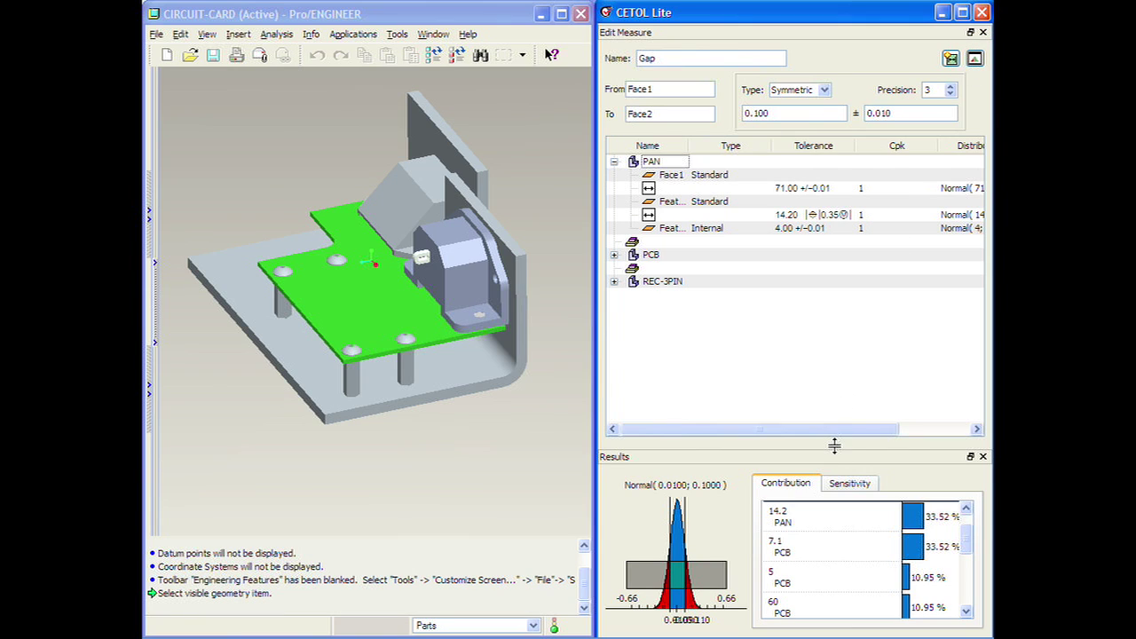
drag(834, 446, 843, 394)
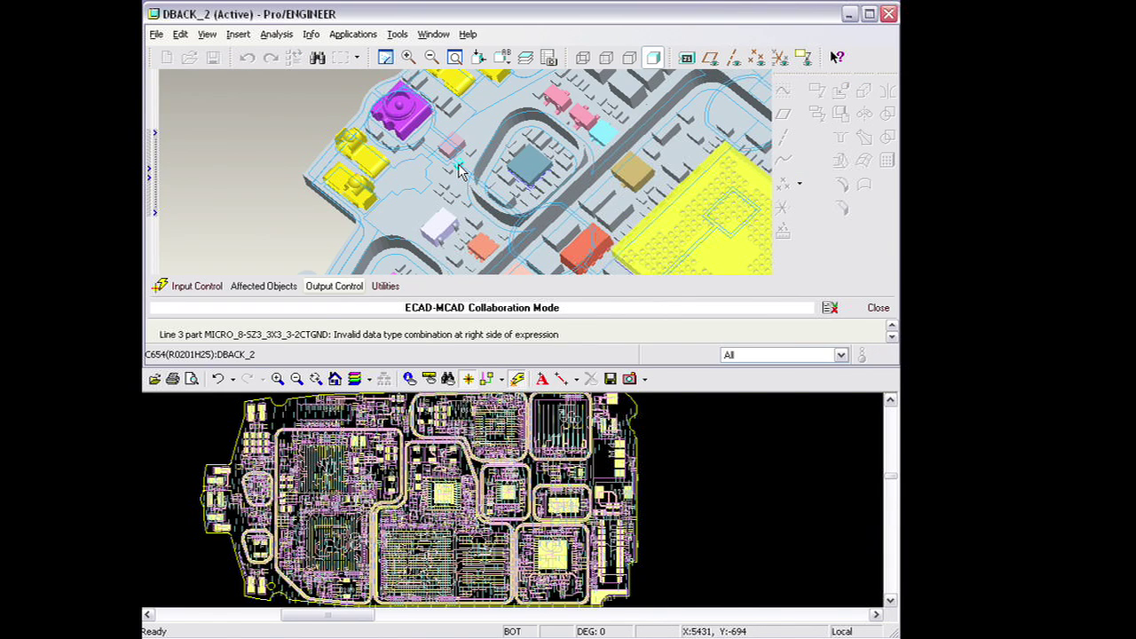
Highlight component R4125 on the board, then apply a DRM policy to the BASE part
click(460, 171)
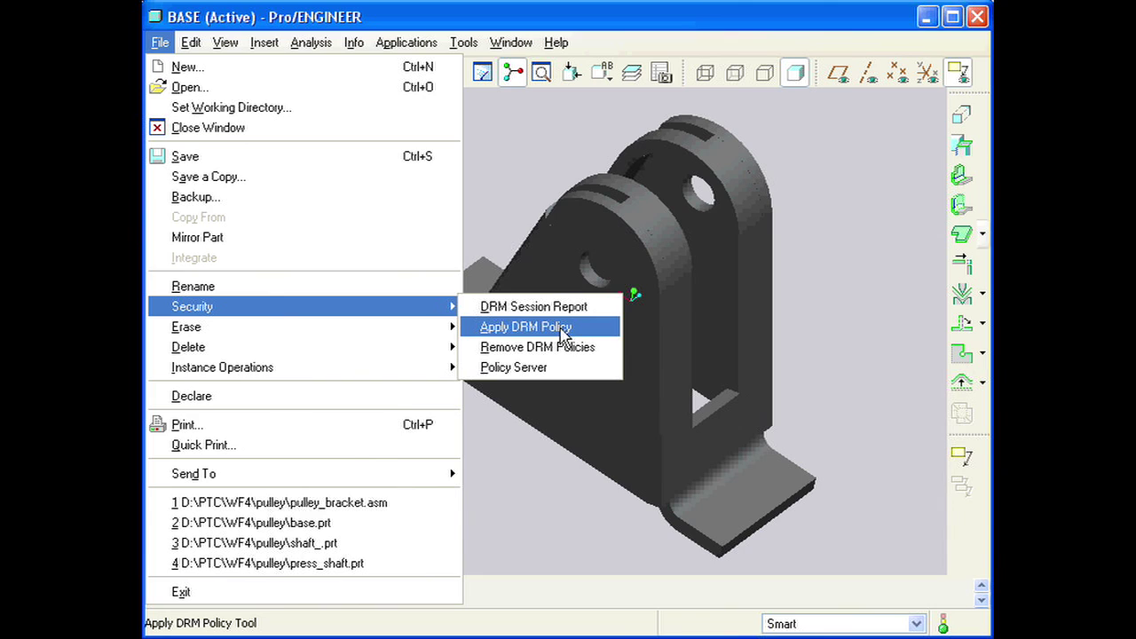
click(559, 328)
click(659, 224)
click(455, 513)
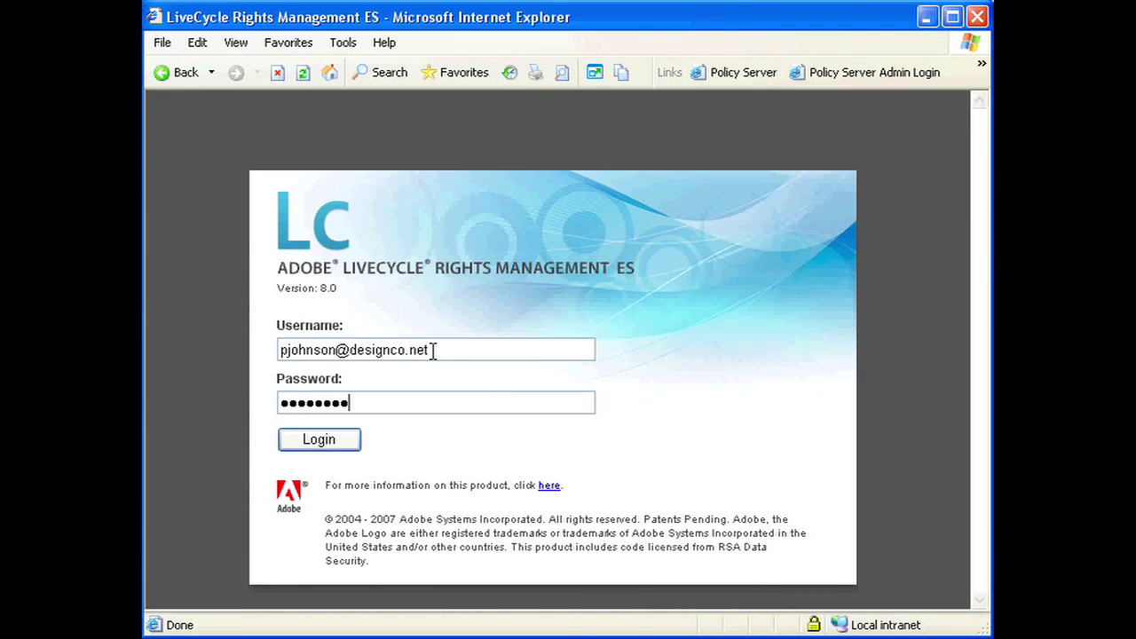
Log in and grant a user Copy permission in the PHASE1 - NO_PRINT_SAVE policy
key(Tab)
key(Return)
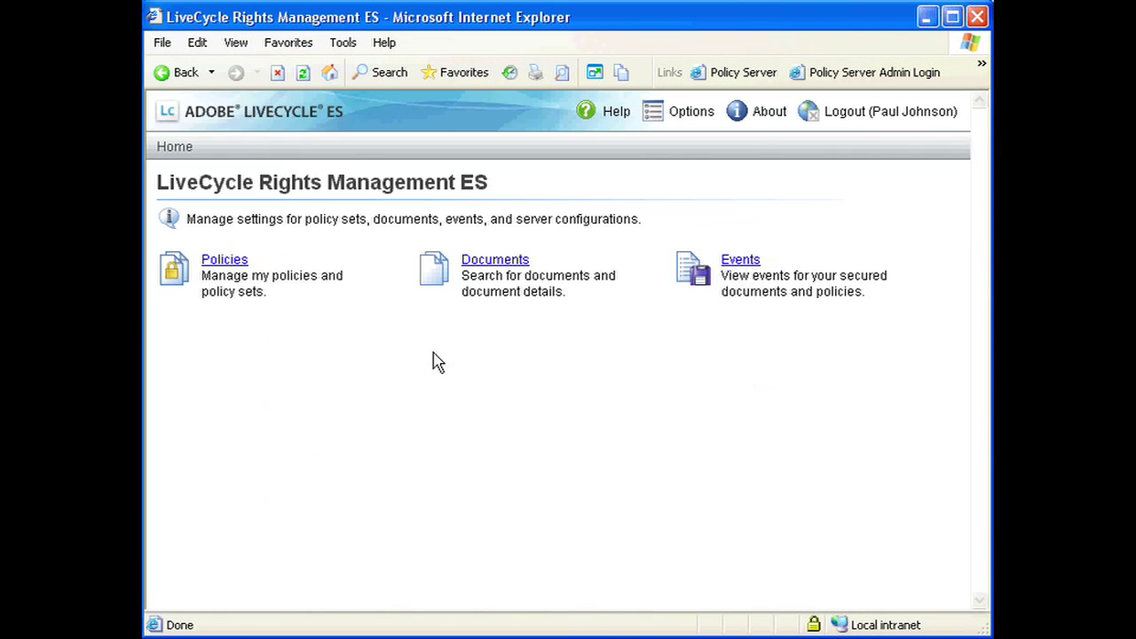
click(228, 261)
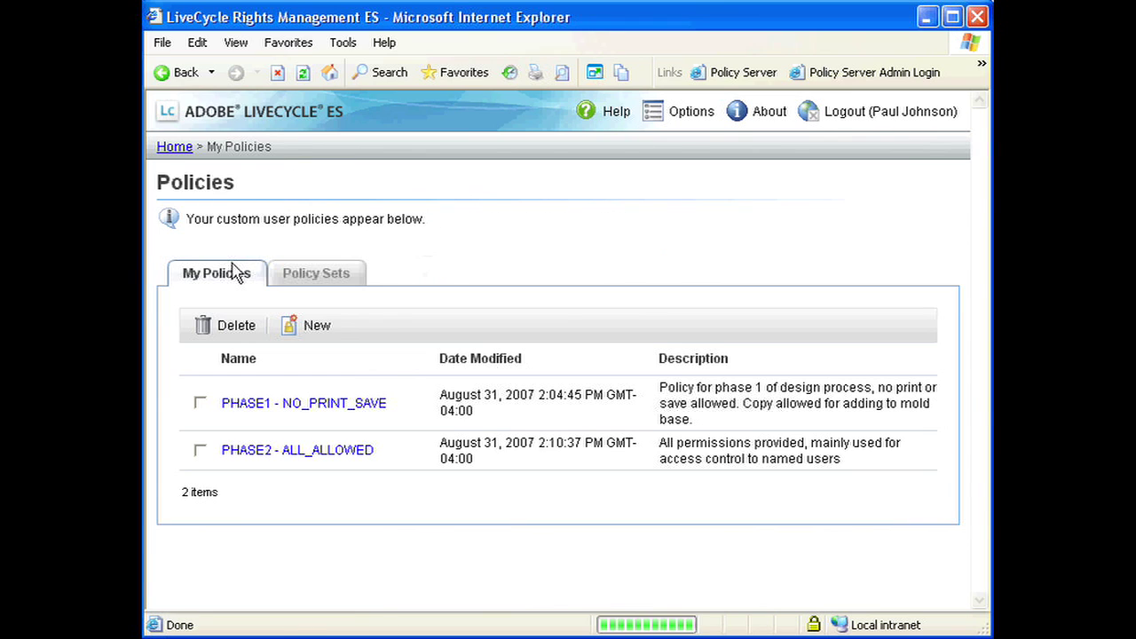
click(263, 405)
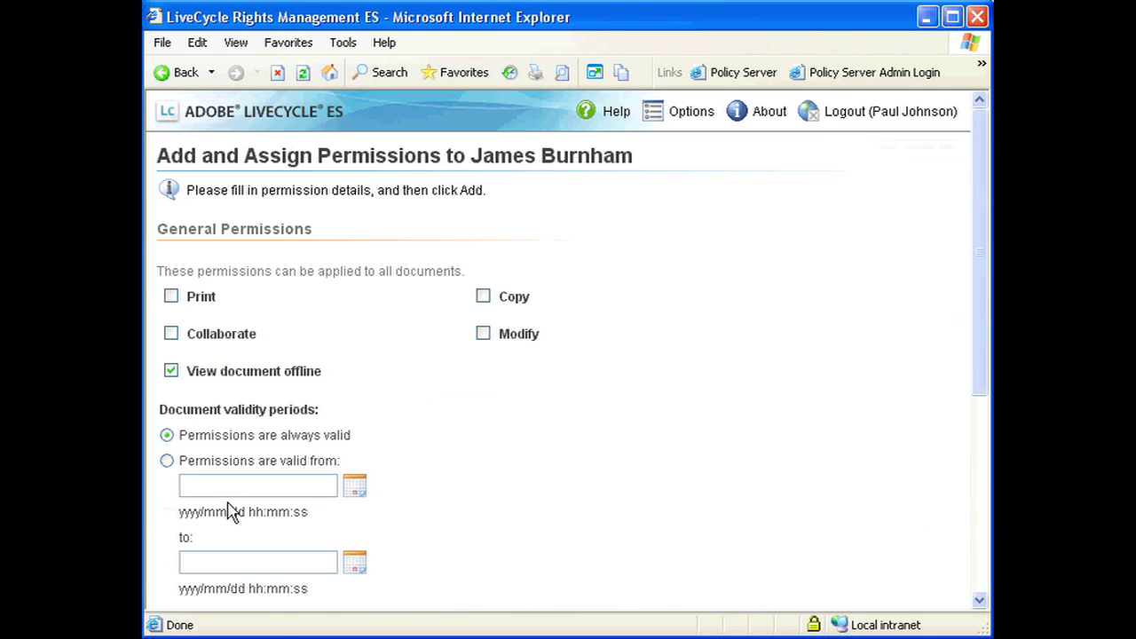
click(483, 298)
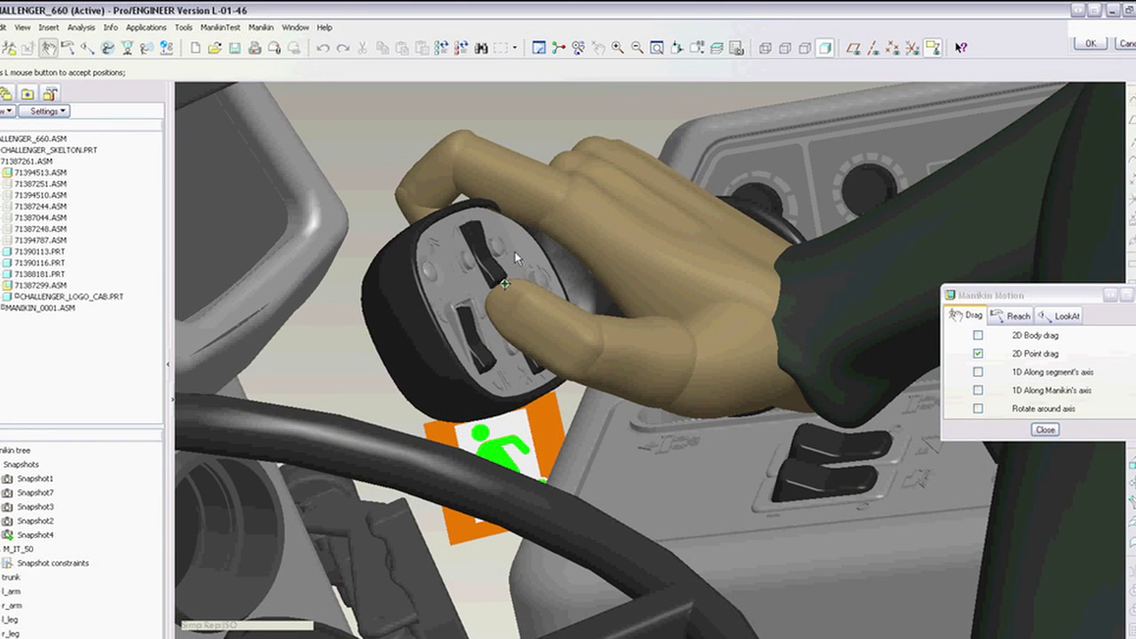
Place the manikin's fingertip on the knob switch and drag its hand to the fixture handle
click(517, 251)
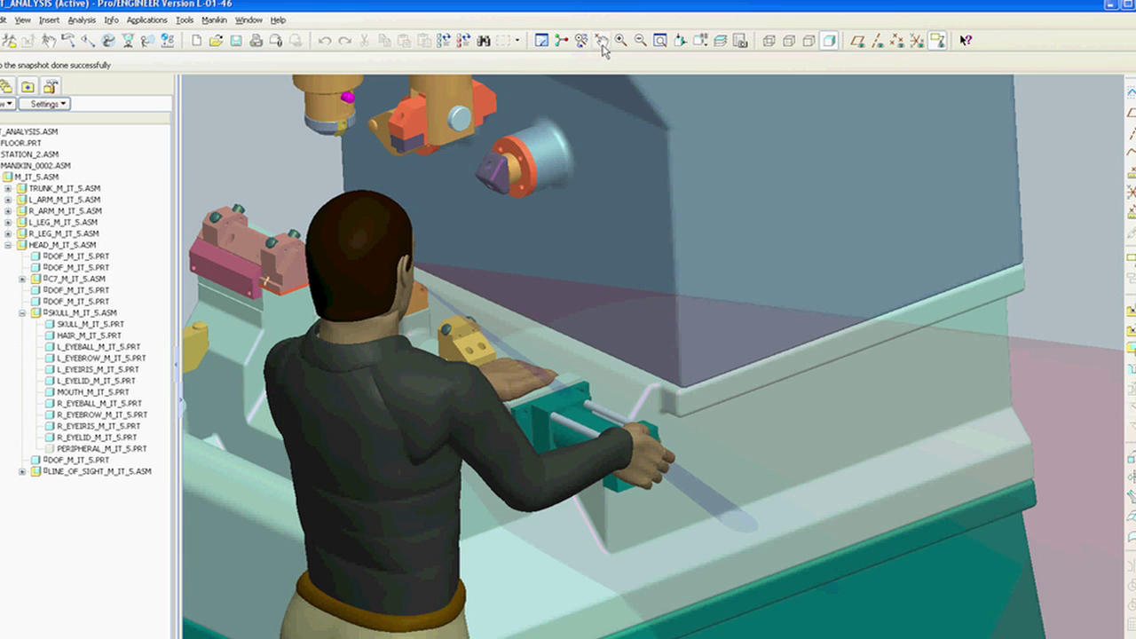
click(601, 41)
click(666, 431)
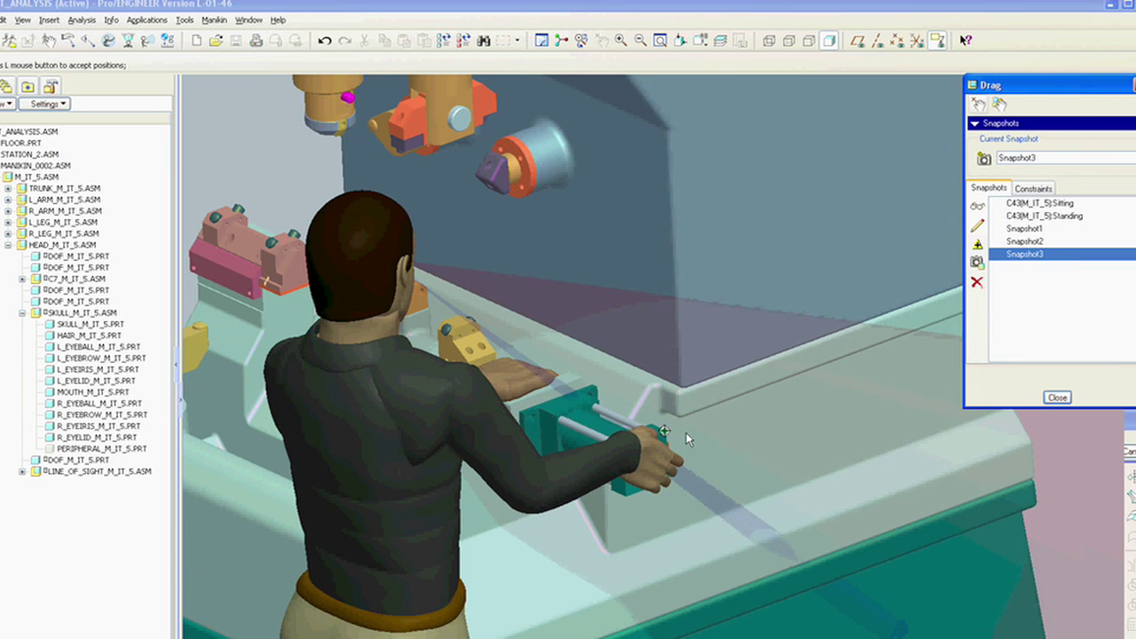